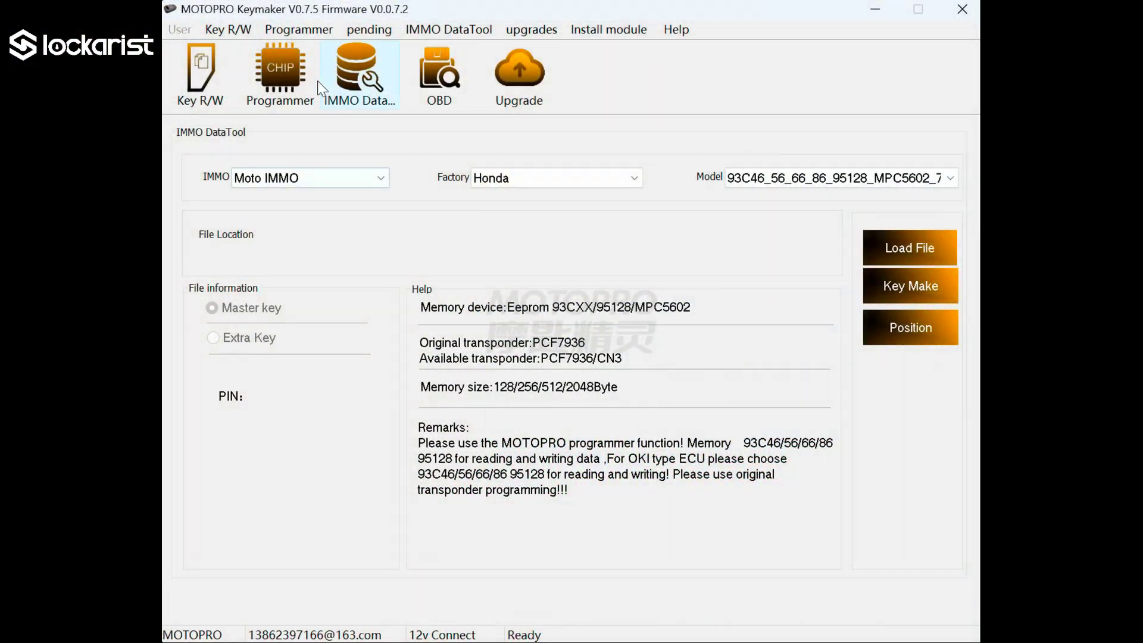
Step: Read the EEPROM of an MCU, Motorola MC9S12 Series, model MC9S12G64_Unencrypted, in the Programmer
left_click(279, 66)
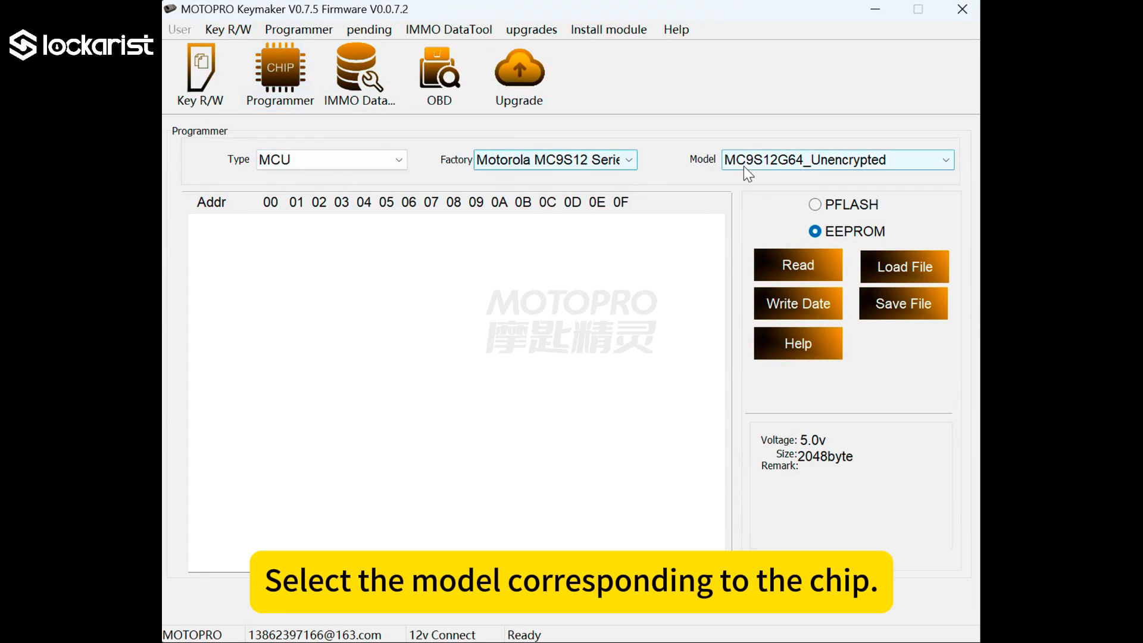
left_click(610, 159)
left_click(394, 156)
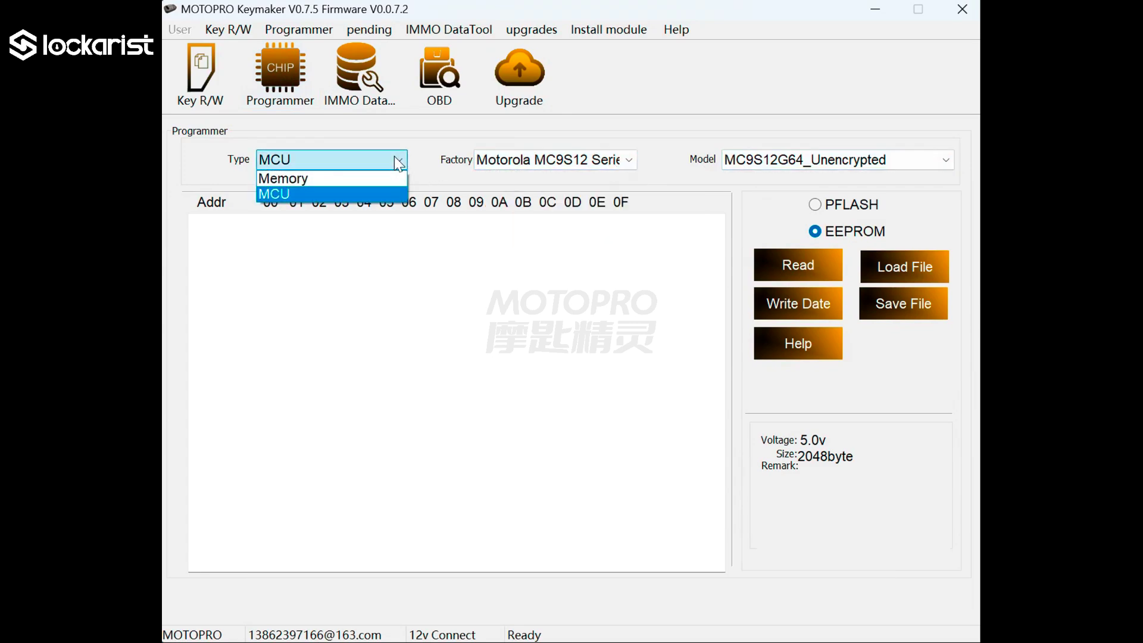
left_click(769, 158)
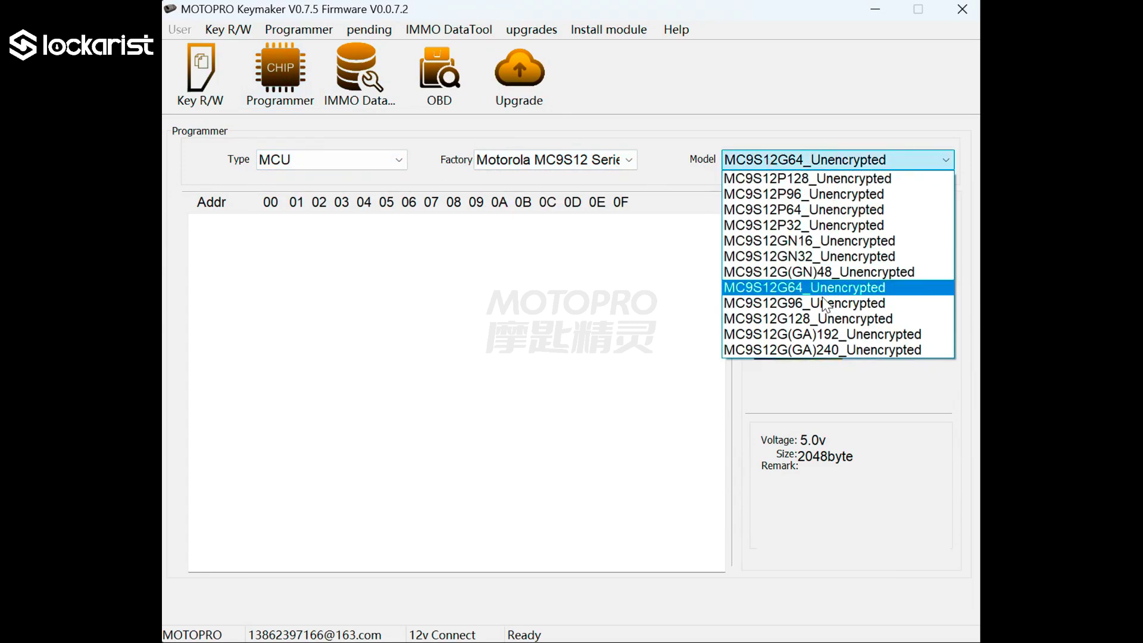
left_click(804, 287)
left_click(817, 232)
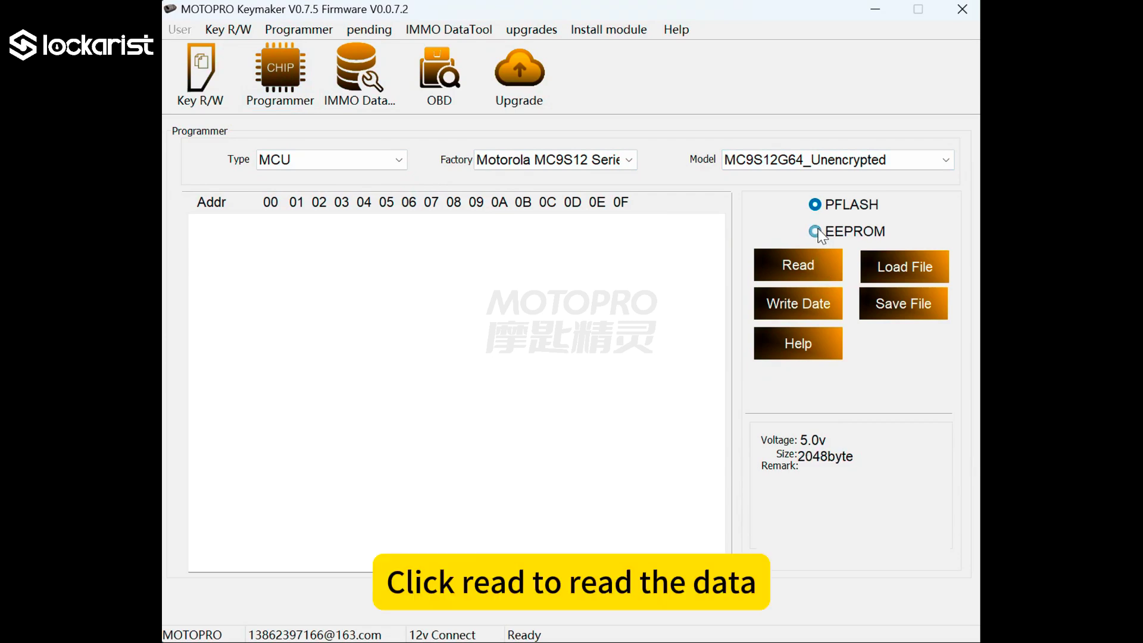
left_click(805, 254)
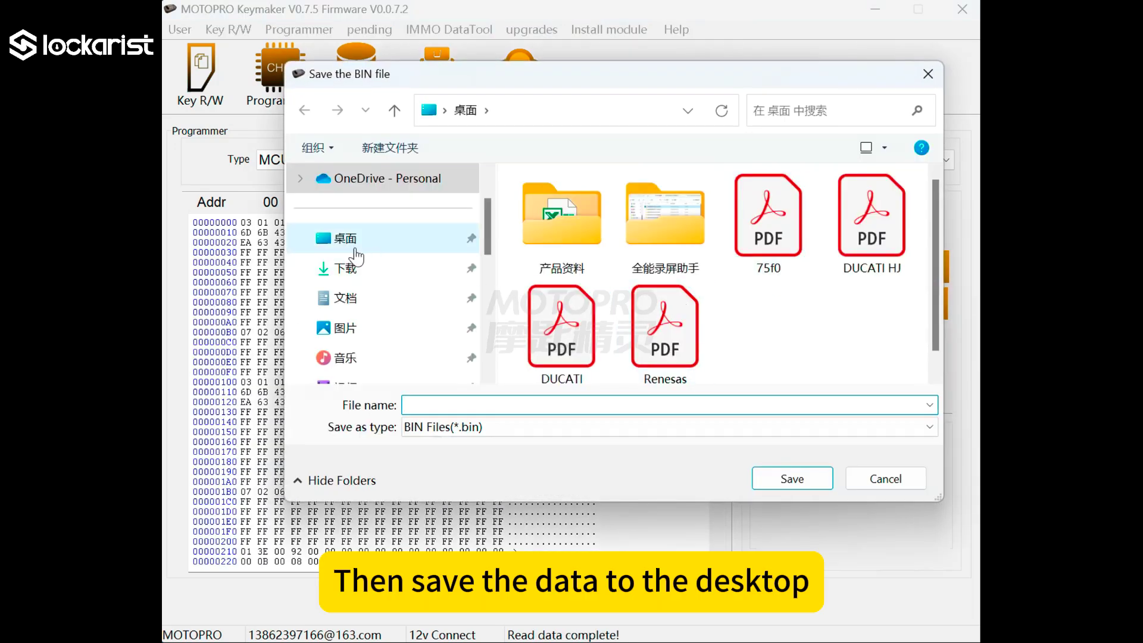
Step: Save the dump to the desktop as Honda 9S12G64.bin and confirm the success message
left_click(347, 239)
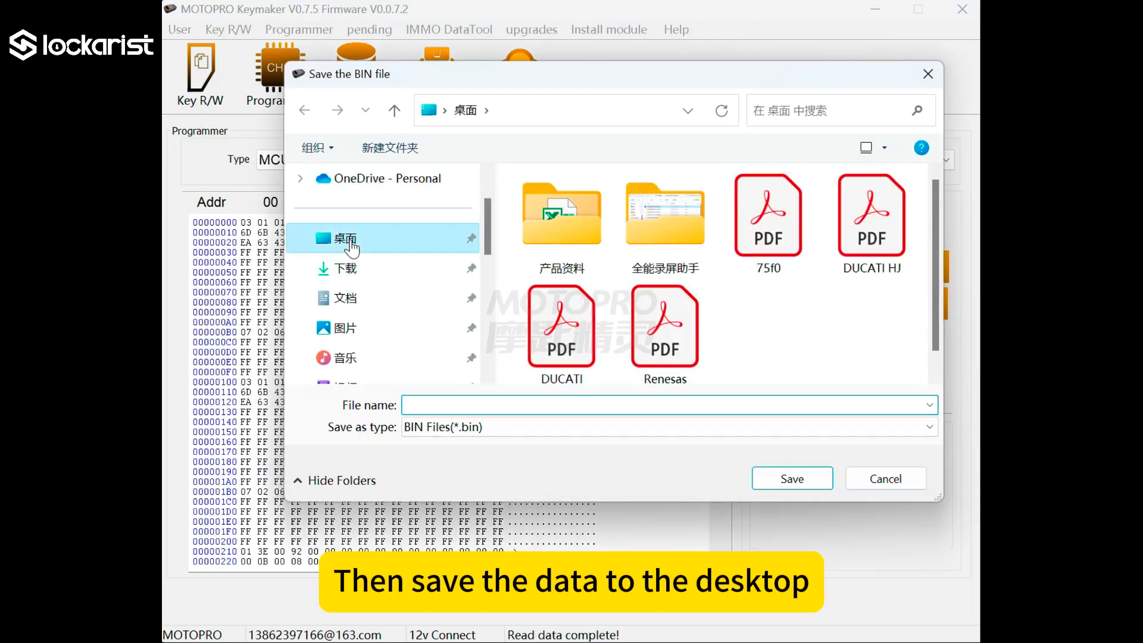
left_click(482, 407)
type("Hon")
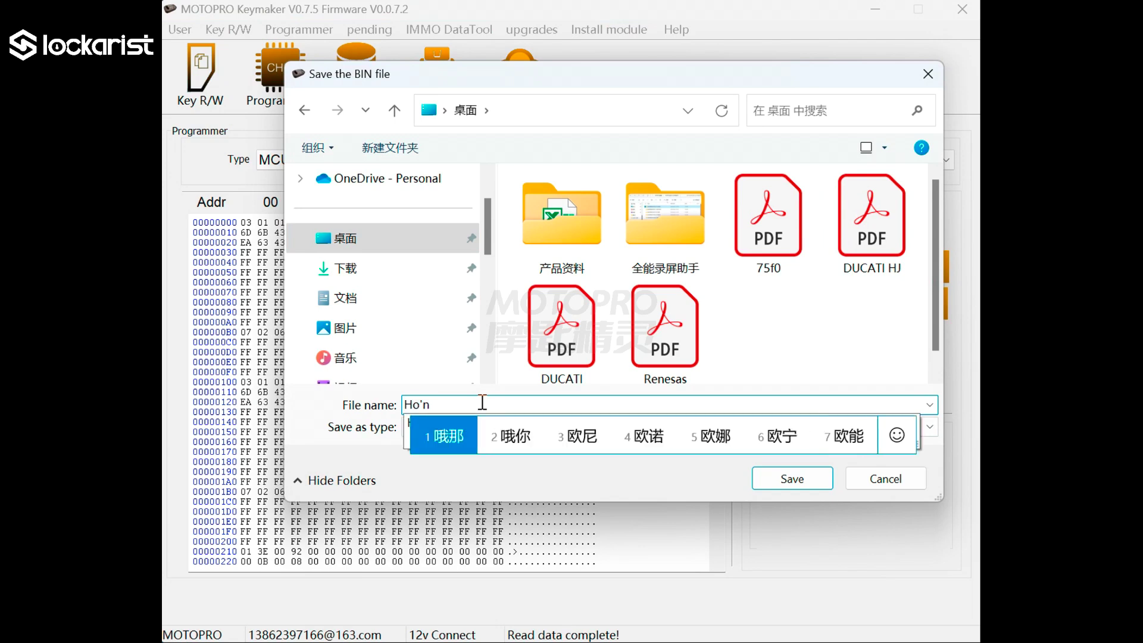
type("da")
key("Return")
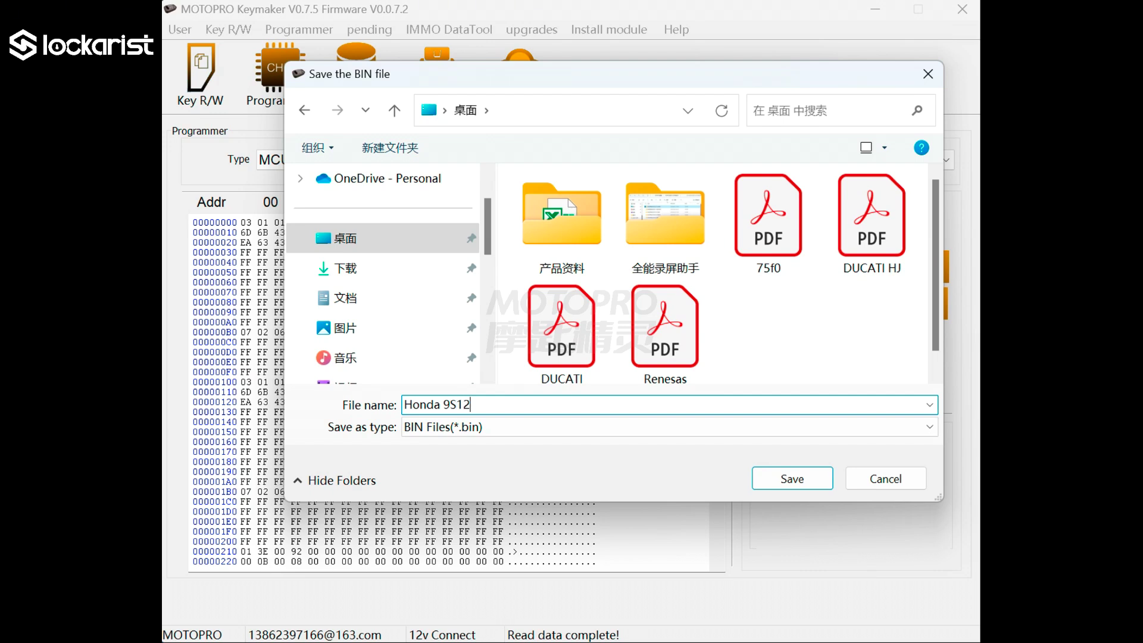
type("G64")
key("Return")
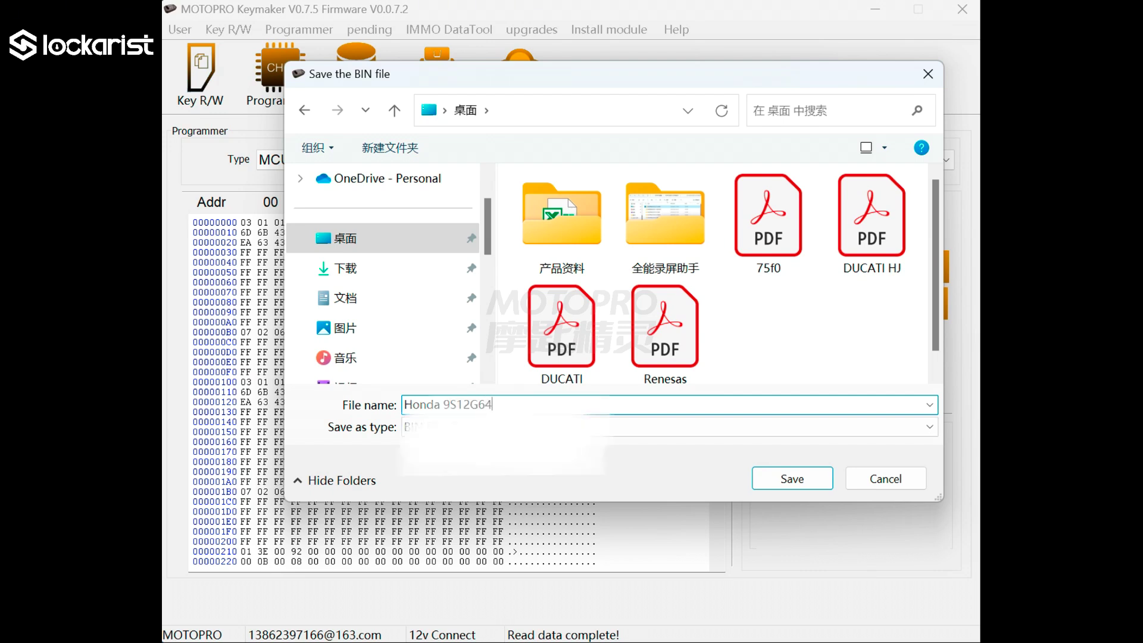
left_click(794, 478)
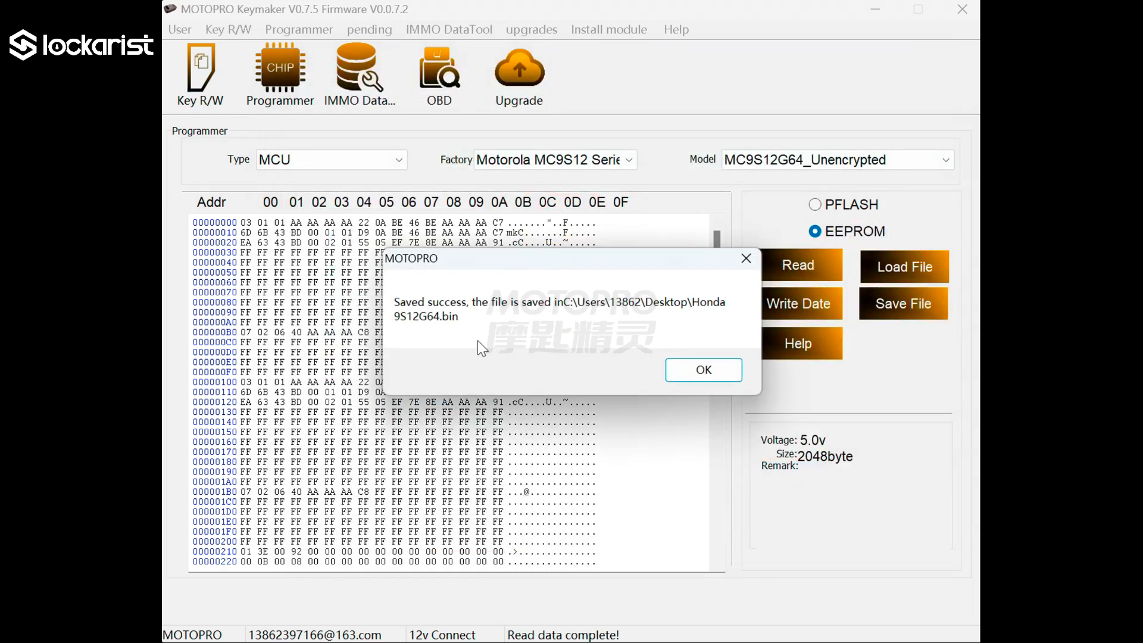
left_click(712, 373)
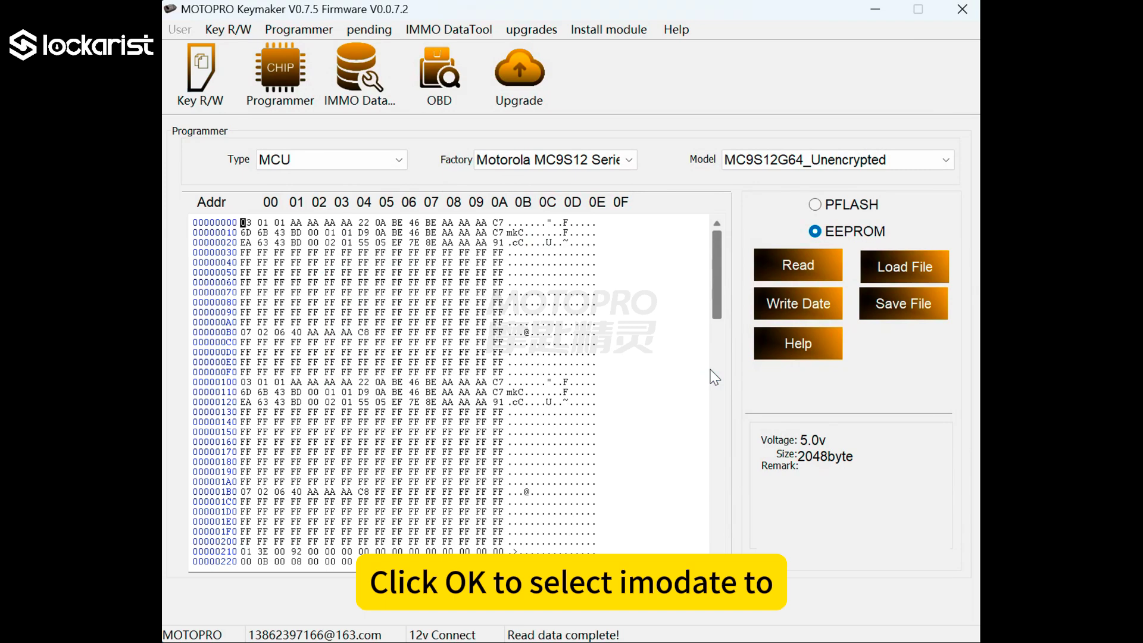
Step: In IMMO DataTool choose Factory Honda and model MC9S12G64-7938-CalcPIN
left_click(360, 79)
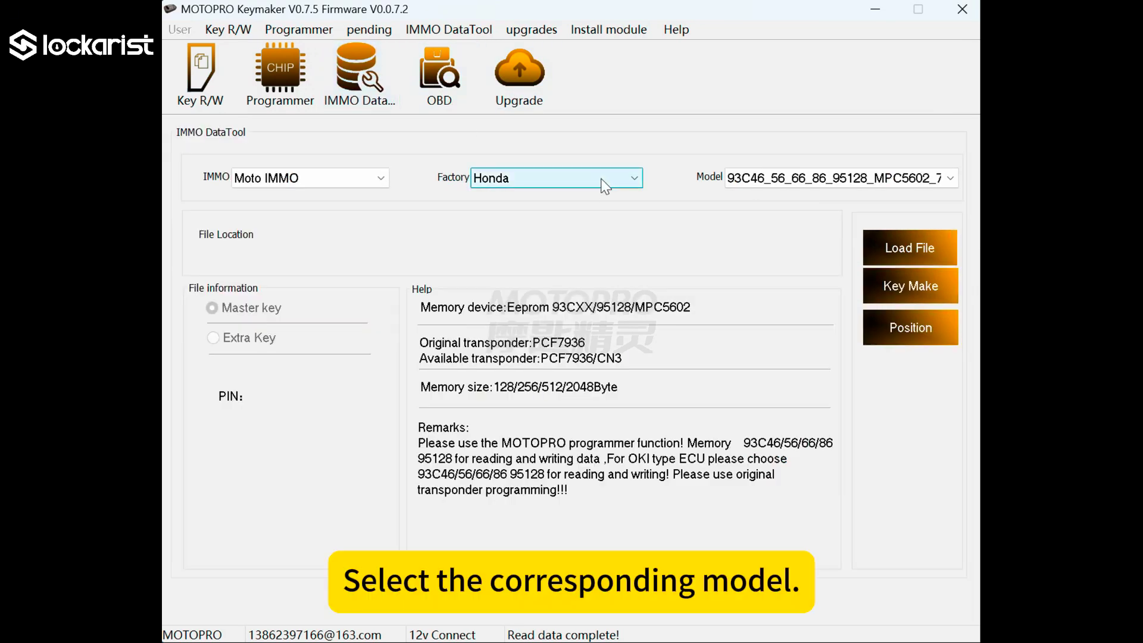
left_click(497, 177)
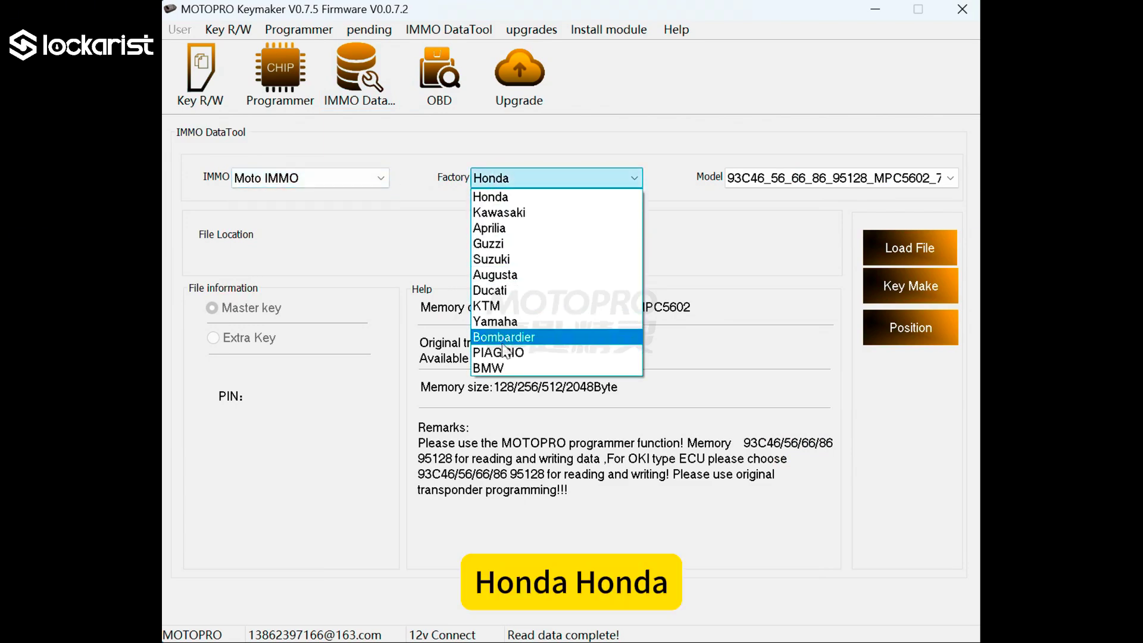
left_click(490, 197)
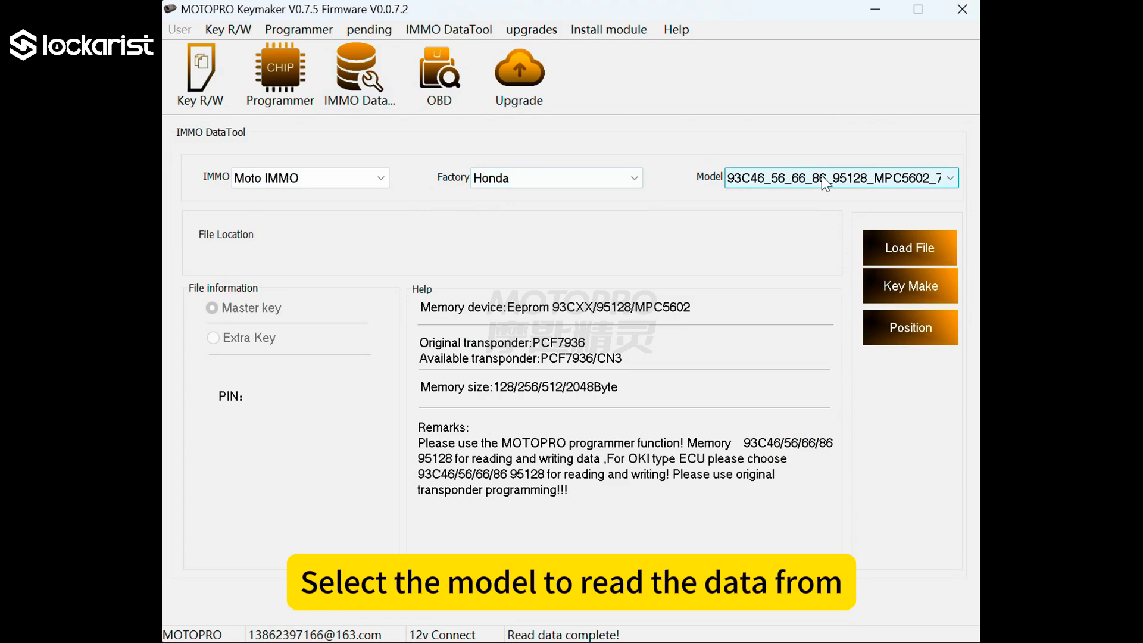
left_click(821, 178)
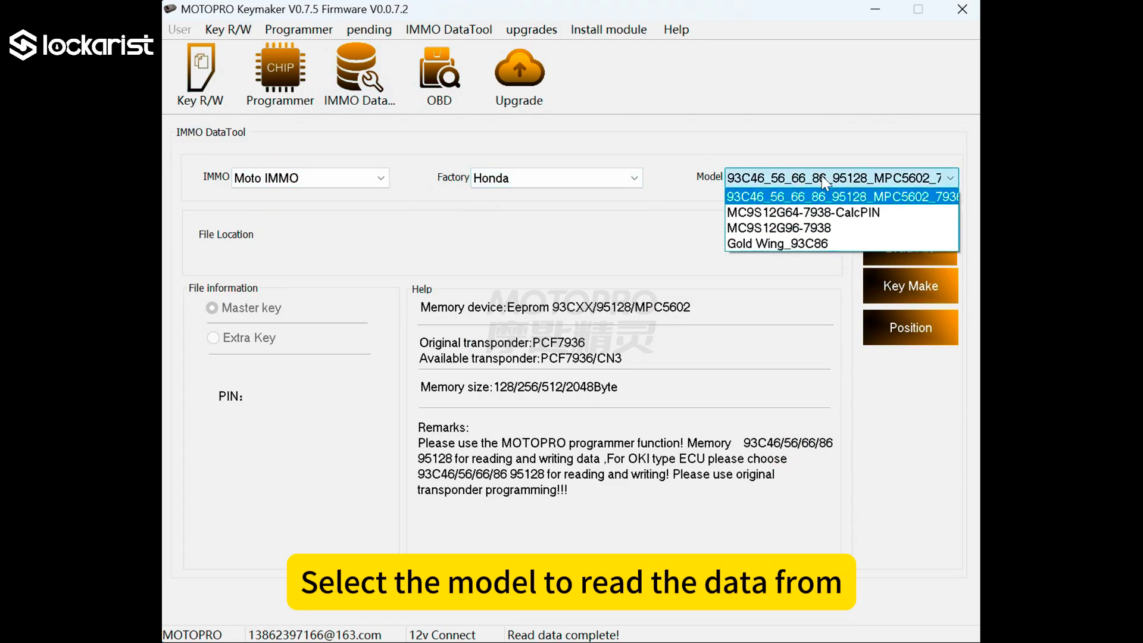
left_click(824, 219)
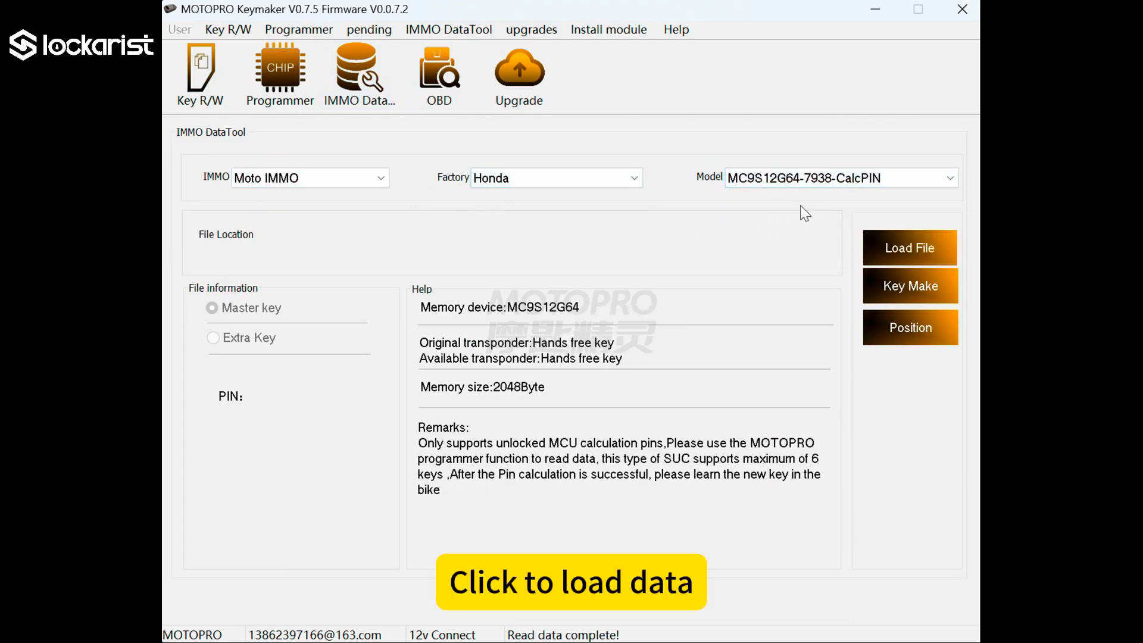
left_click(897, 246)
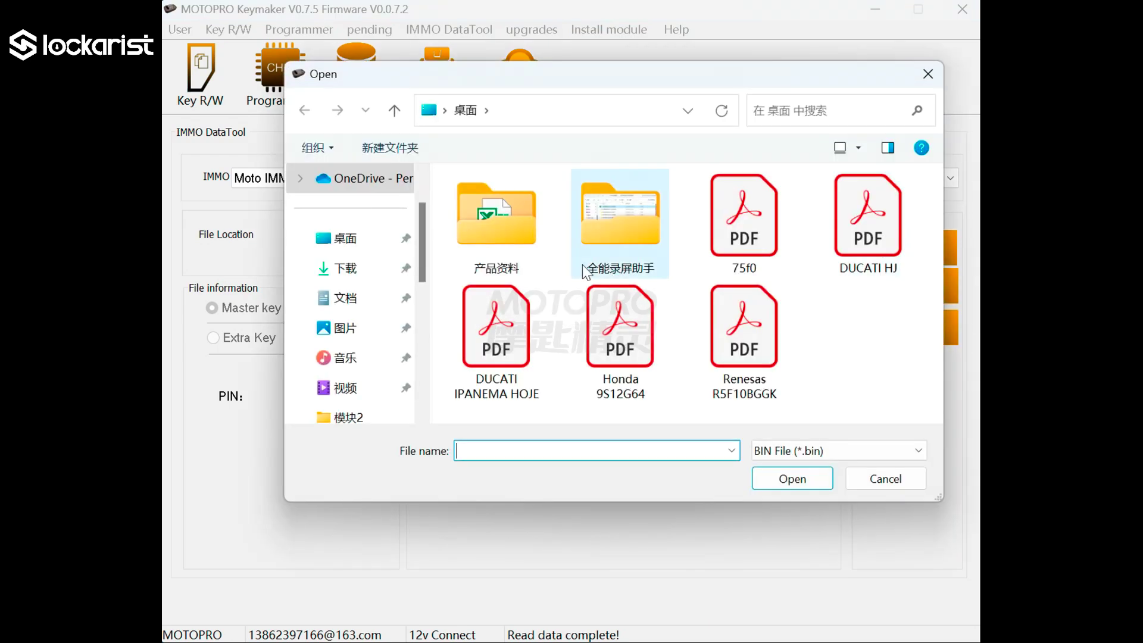
left_click(605, 351)
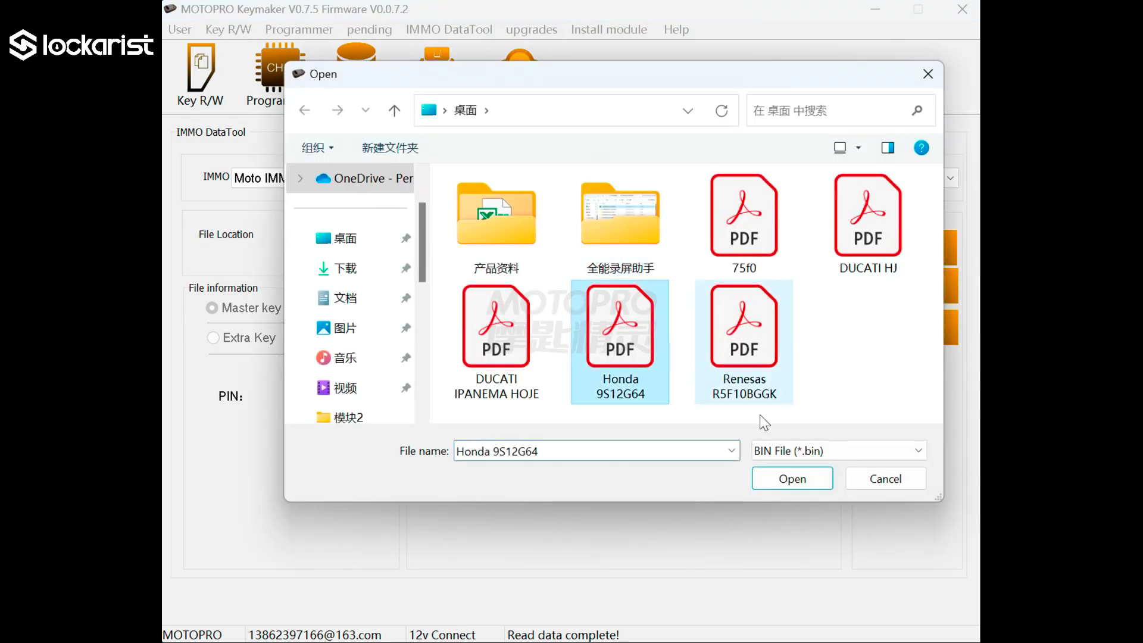
left_click(782, 482)
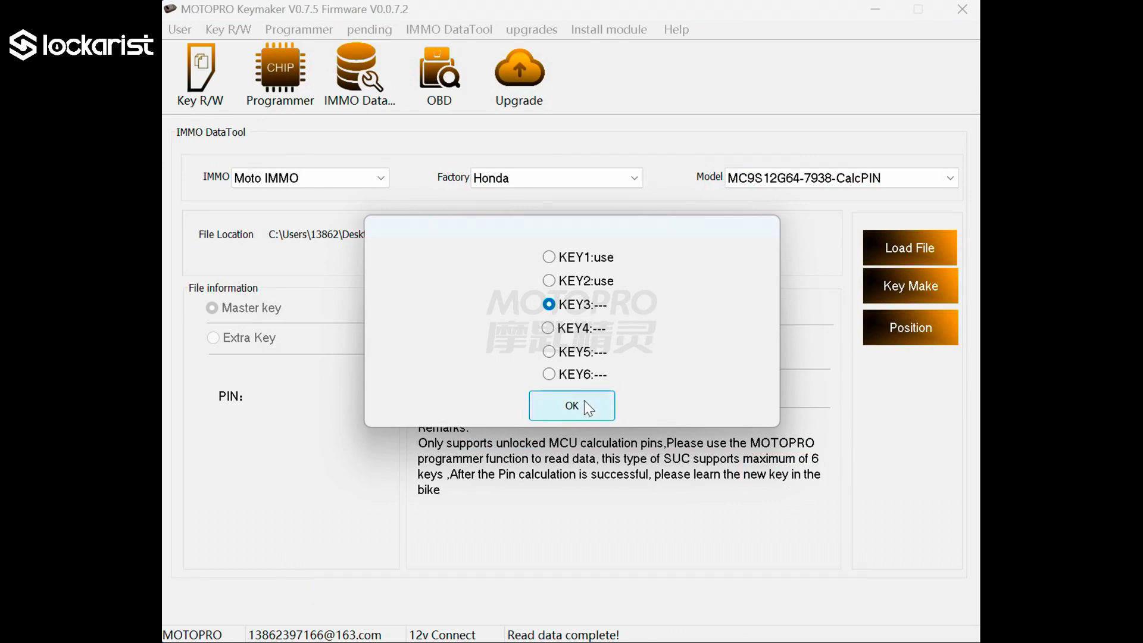
left_click(550, 328)
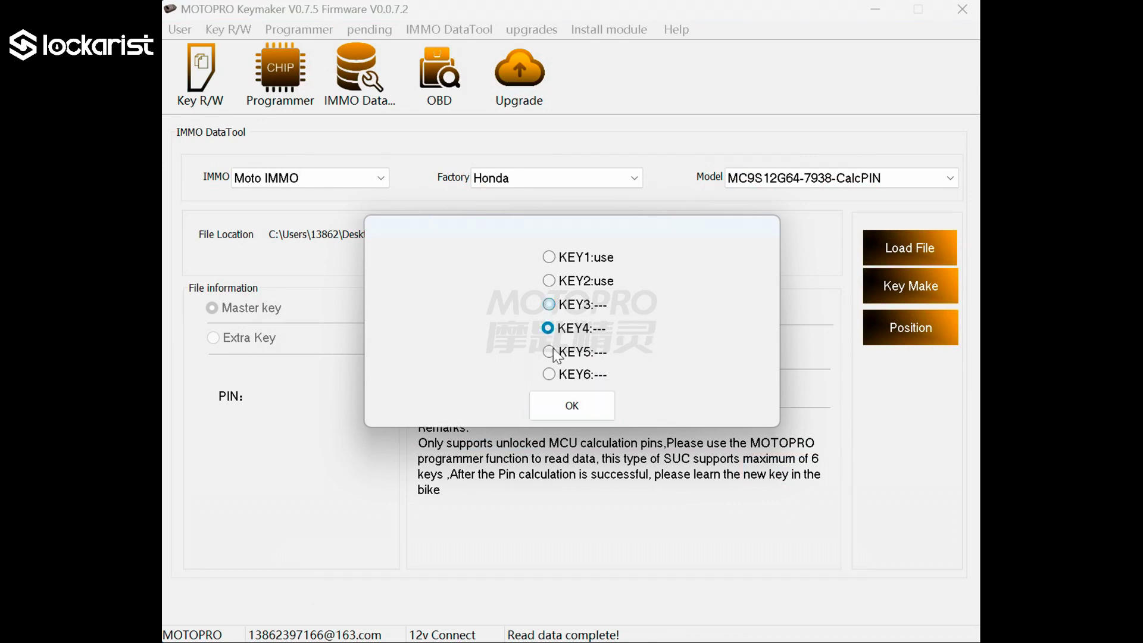
left_click(586, 409)
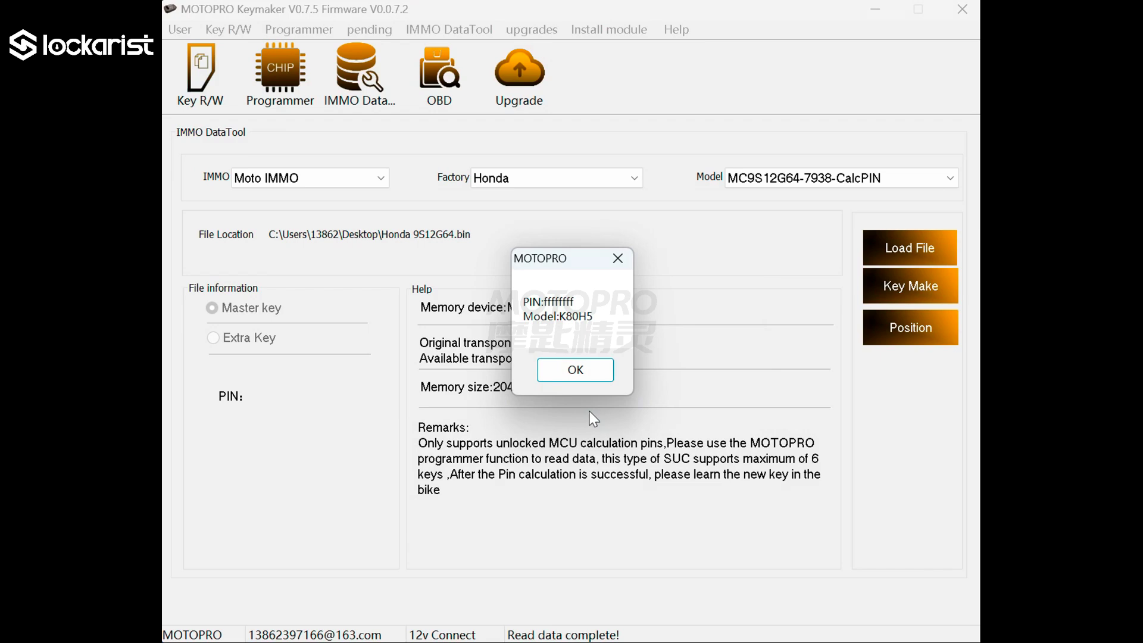
left_click(617, 259)
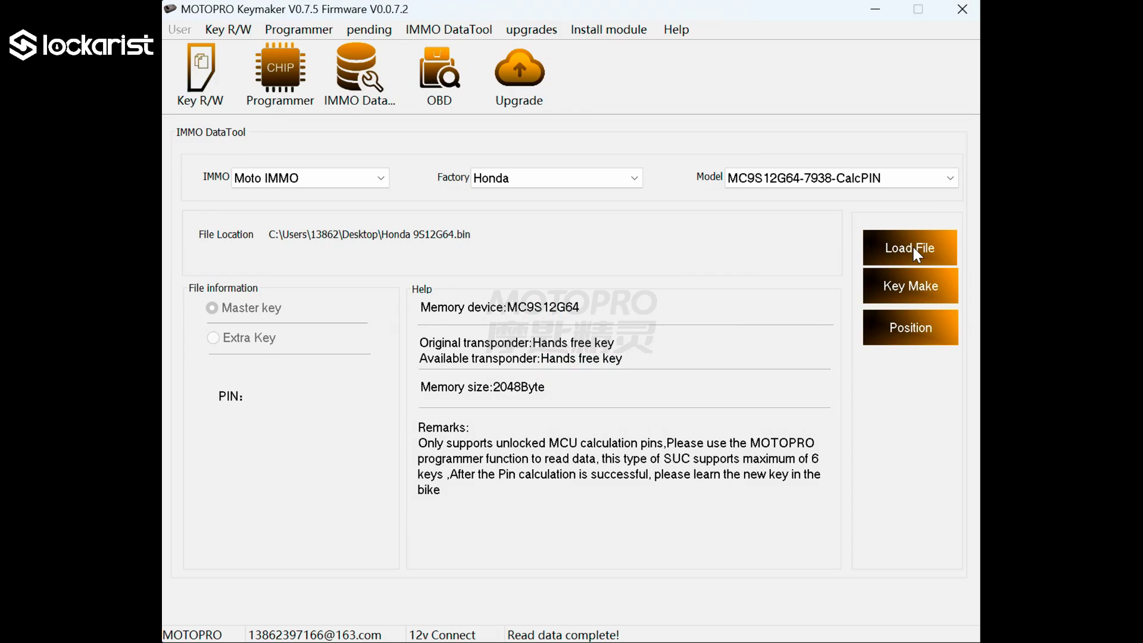
left_click(911, 245)
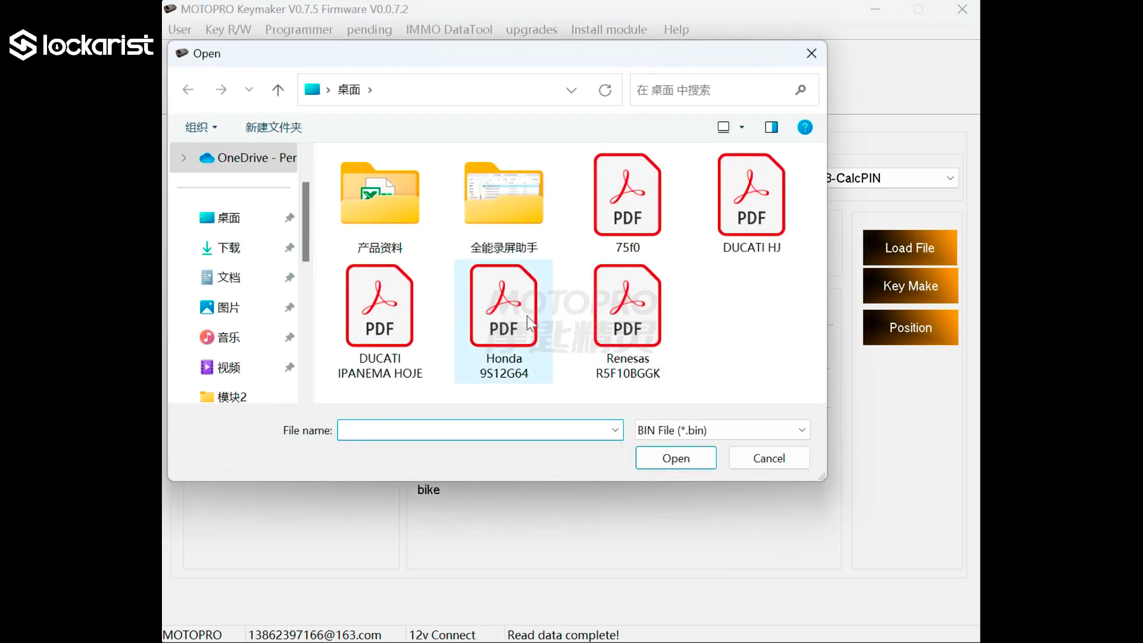
left_click(501, 314)
left_click(692, 461)
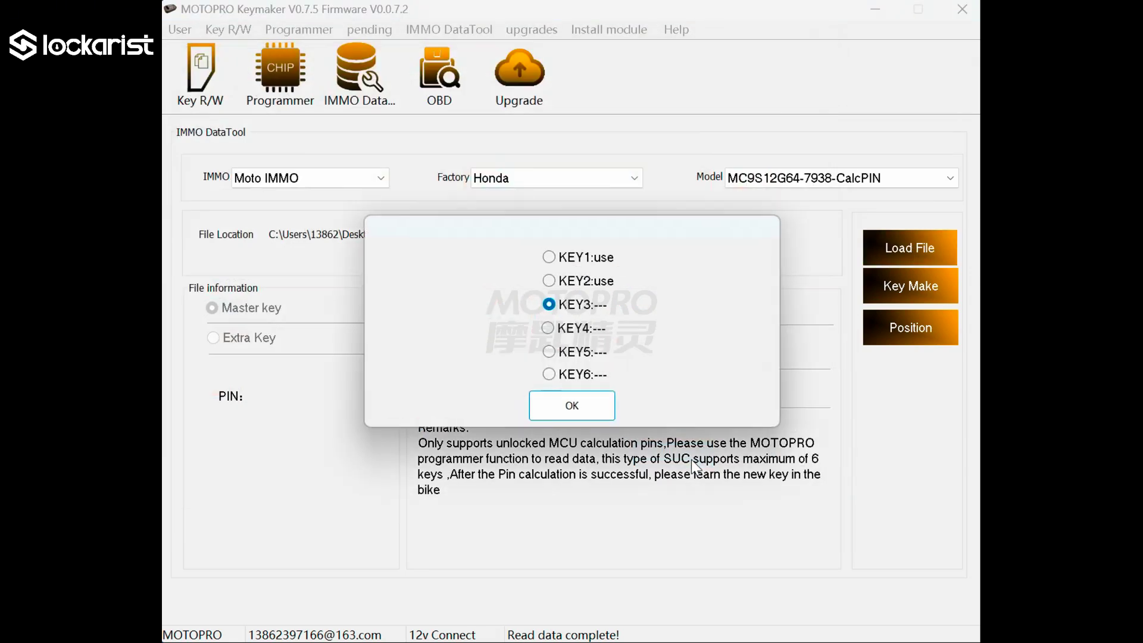
left_click(585, 410)
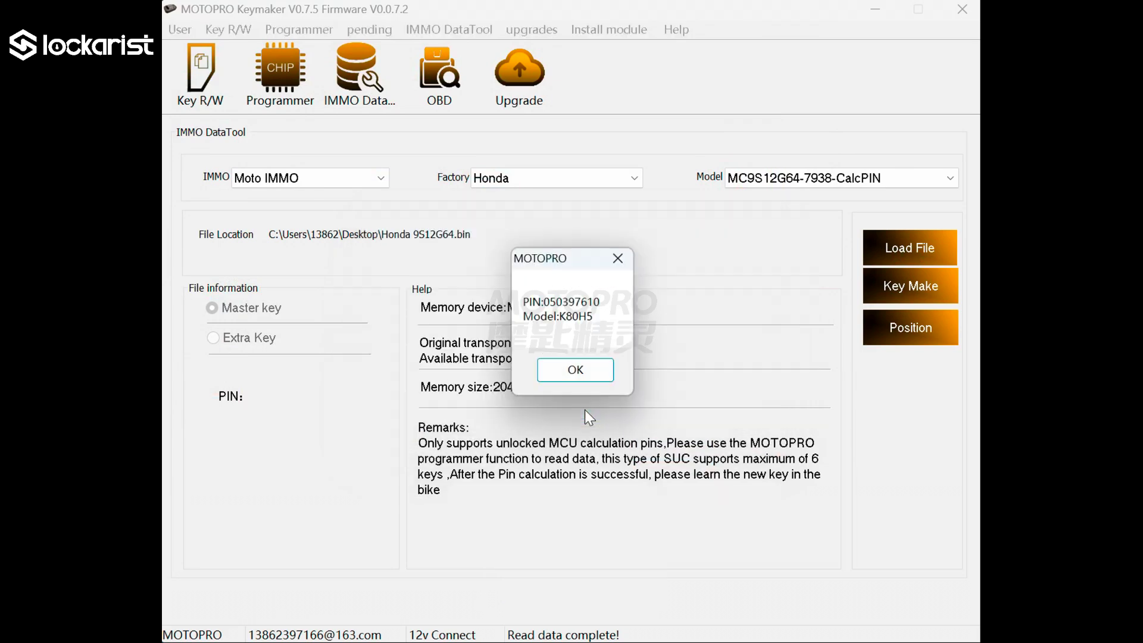
left_click(589, 372)
left_click(900, 247)
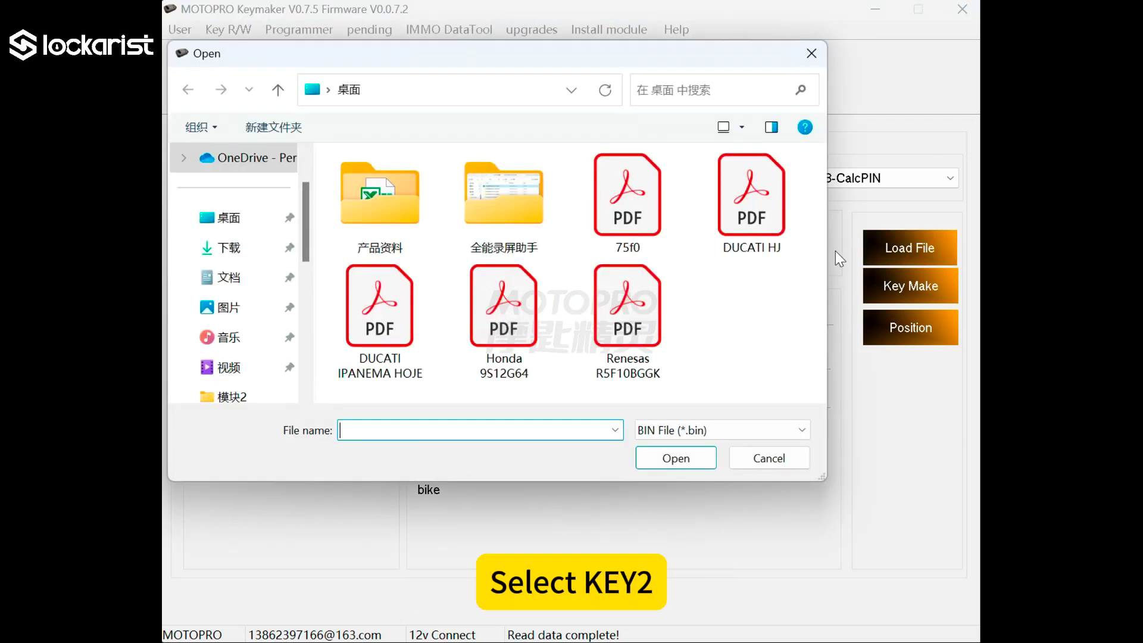
left_click(503, 321)
left_click(666, 457)
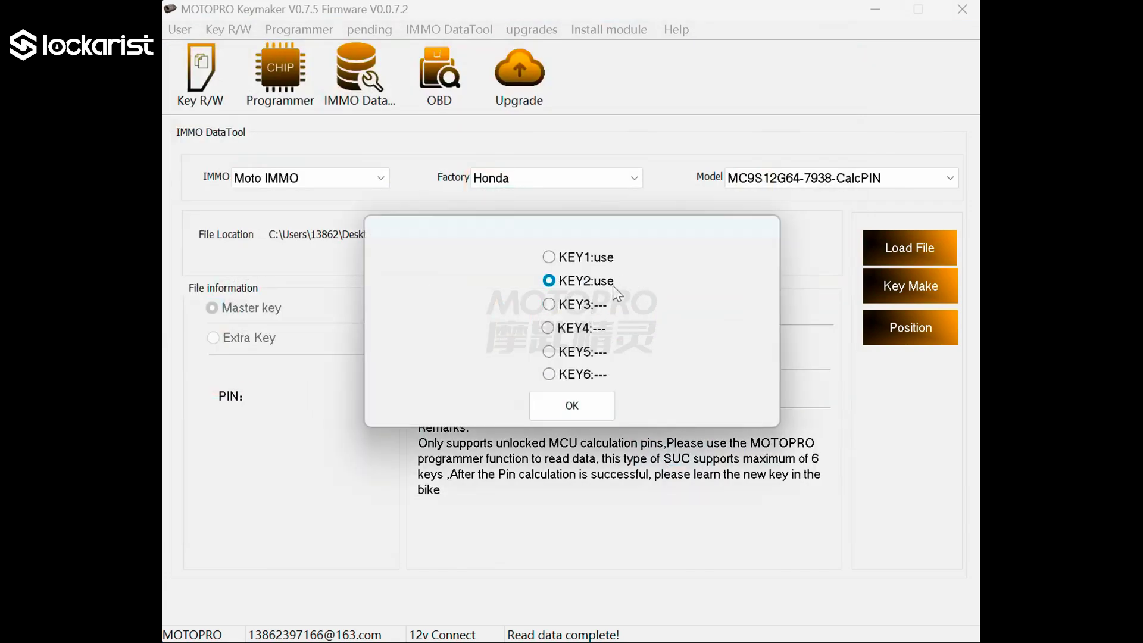
left_click(594, 403)
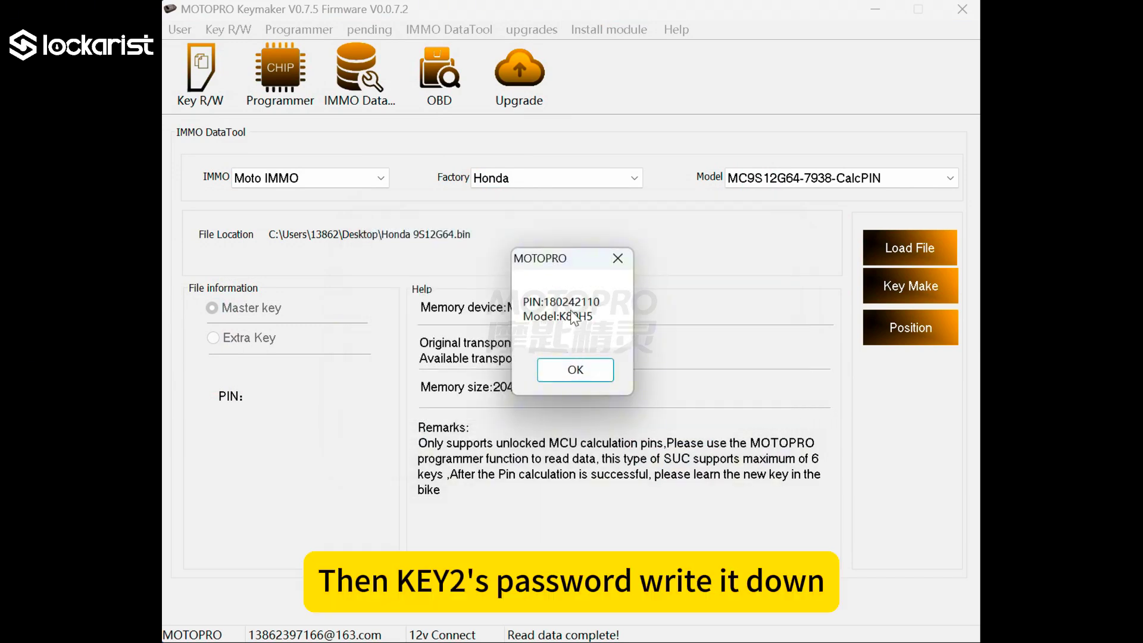